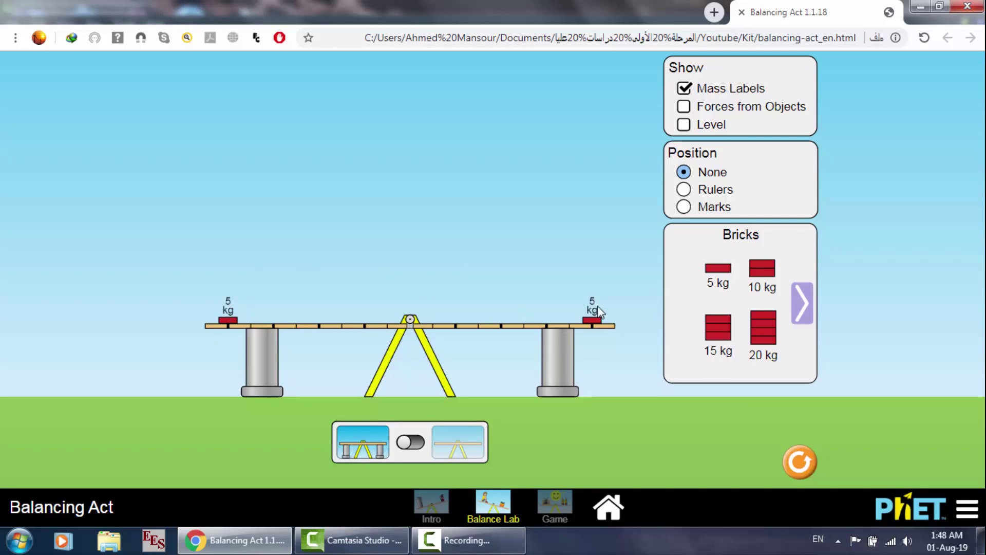
# Remove the plank's support columns with the position rulers shown, and set the position display back to None.
pyautogui.click(710, 196)
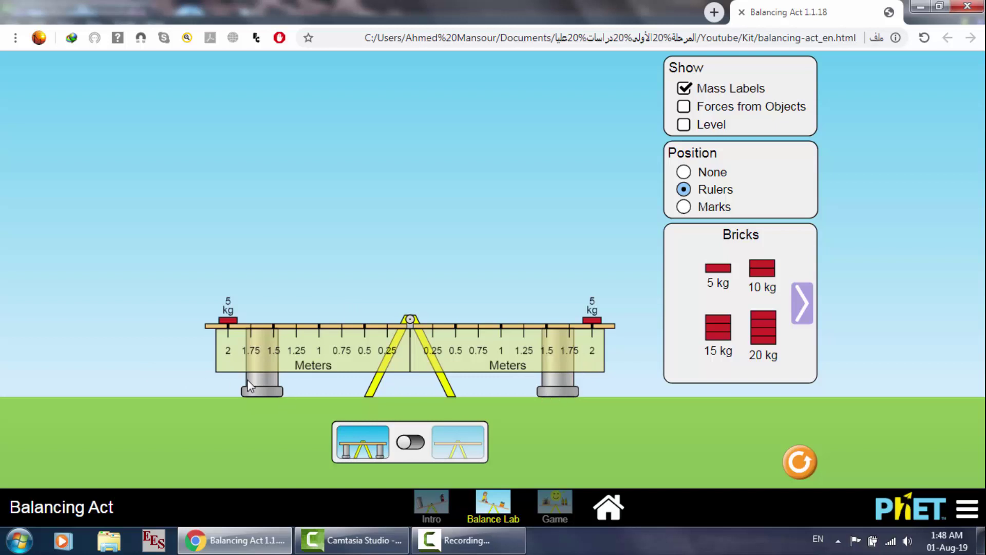
pyautogui.click(405, 443)
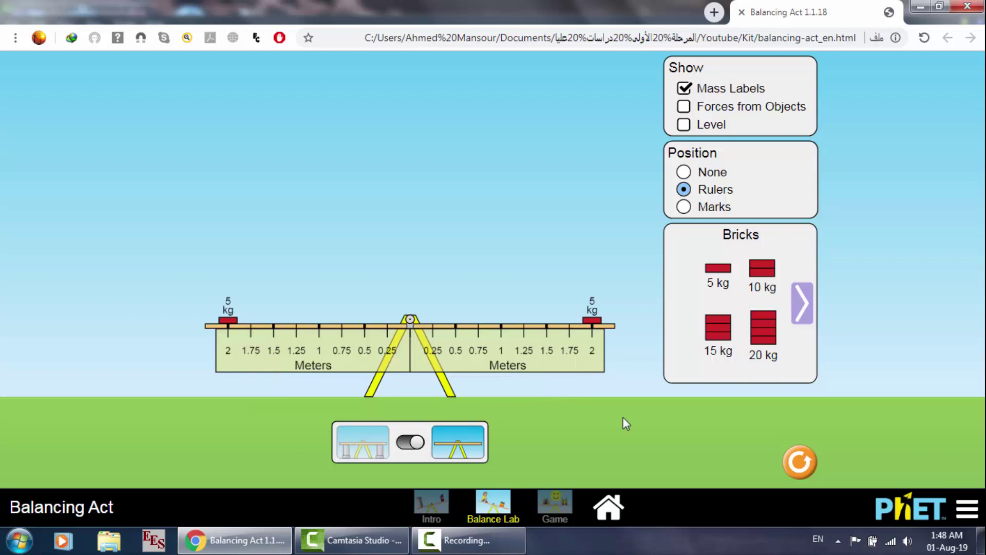
pyautogui.click(707, 179)
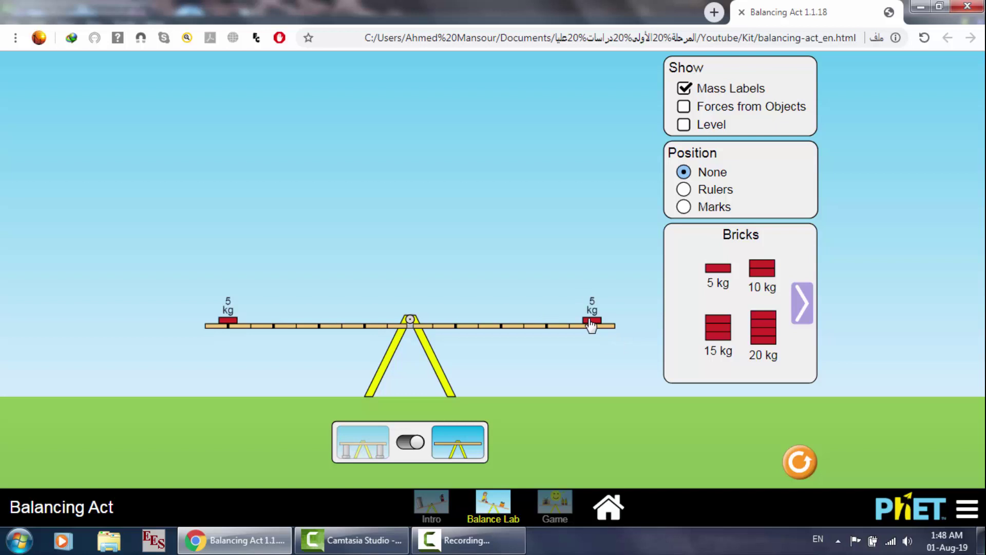
# Replace the right-hand brick with a 5 kg brick one mark closer to the pivot, restoring the supports for placement and removing them again.
pyautogui.moveTo(591, 325); pyautogui.dragTo(562, 276)
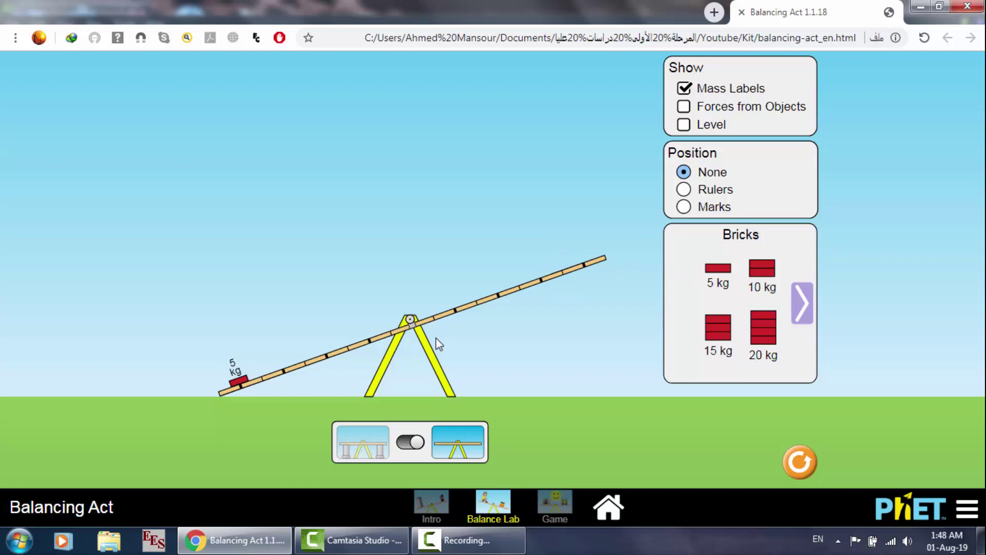
pyautogui.click(408, 443)
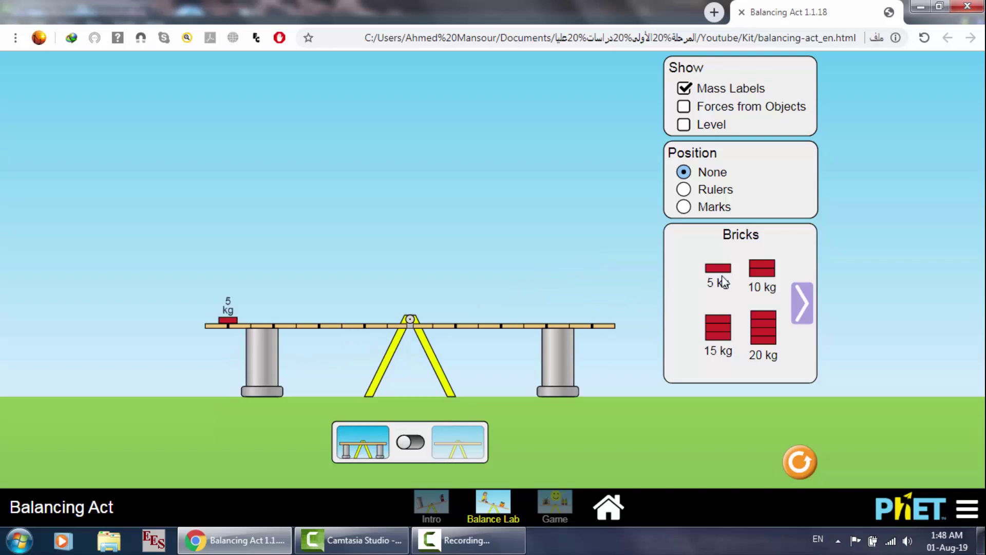
pyautogui.moveTo(720, 287); pyautogui.dragTo(576, 326)
pyautogui.click(409, 442)
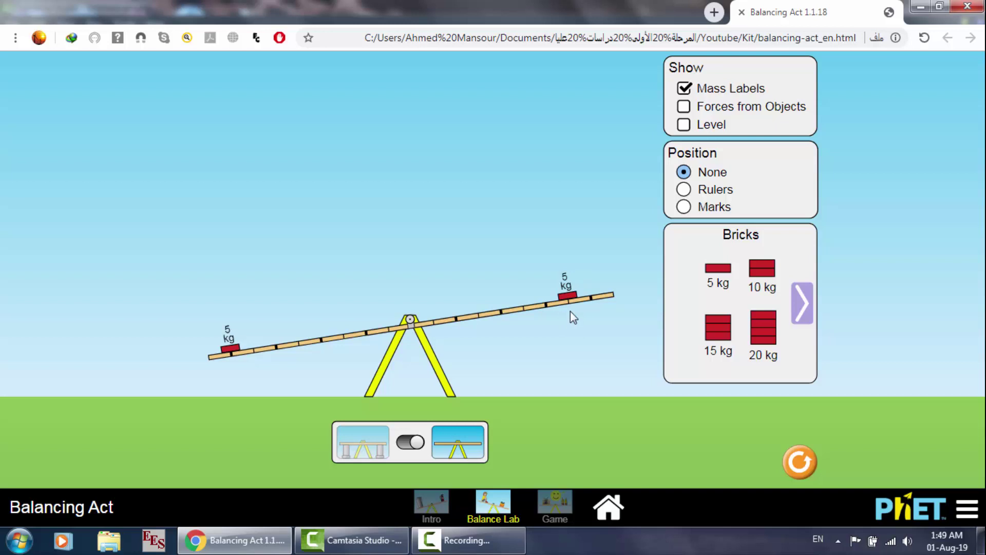
# Show the position rulers and move the right-hand 5 kg brick to the 1.5 m mark.
pyautogui.click(726, 190)
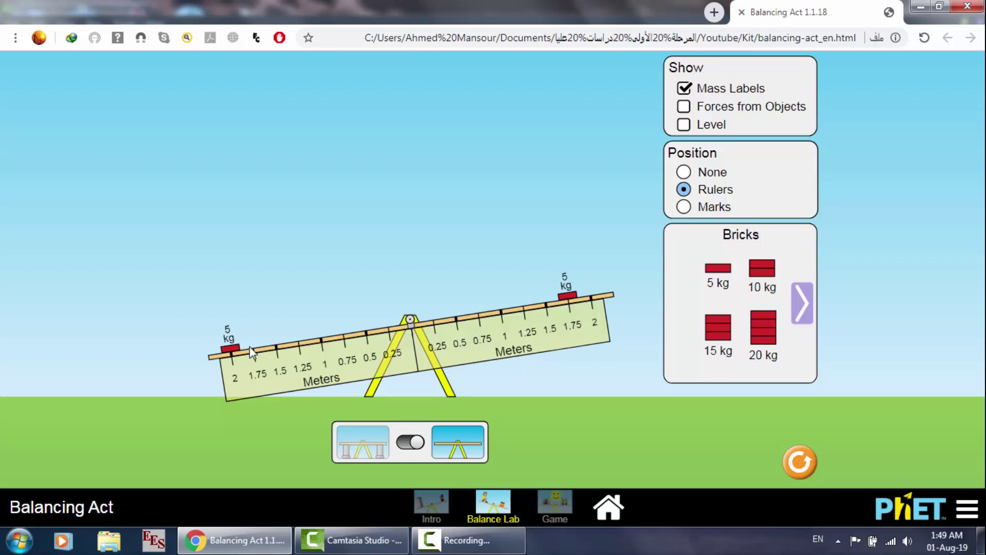
pyautogui.moveTo(573, 304); pyautogui.dragTo(542, 277)
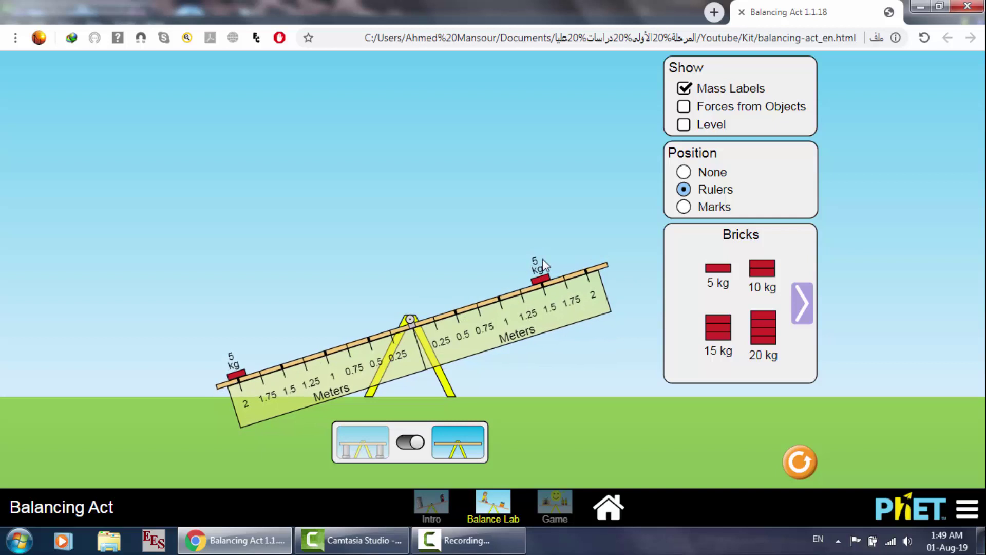
# Replace the right-hand brick with a 5 kg brick at 2 m and add a 10 kg brick at 1.75 m on the same side.
pyautogui.moveTo(544, 281); pyautogui.dragTo(581, 252)
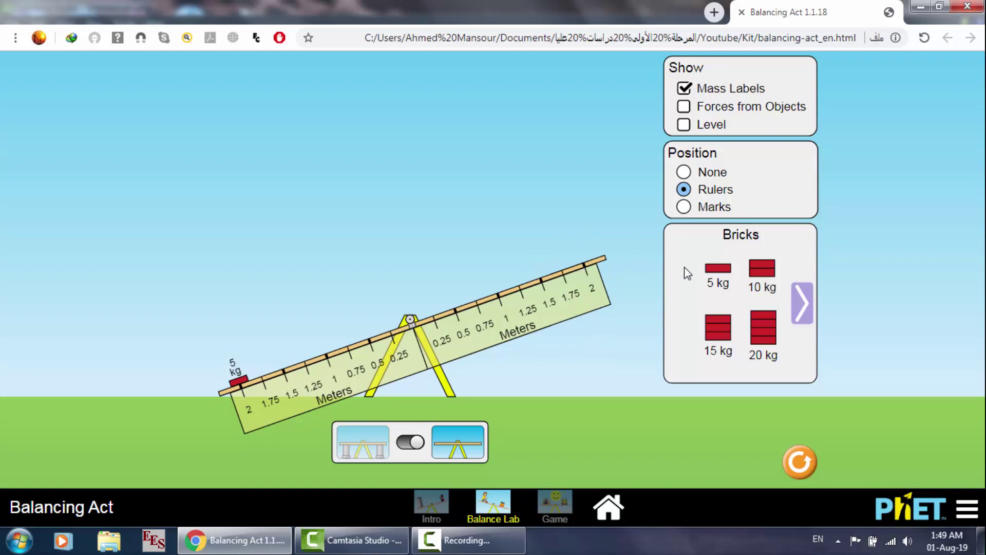
pyautogui.moveTo(712, 272); pyautogui.dragTo(585, 265)
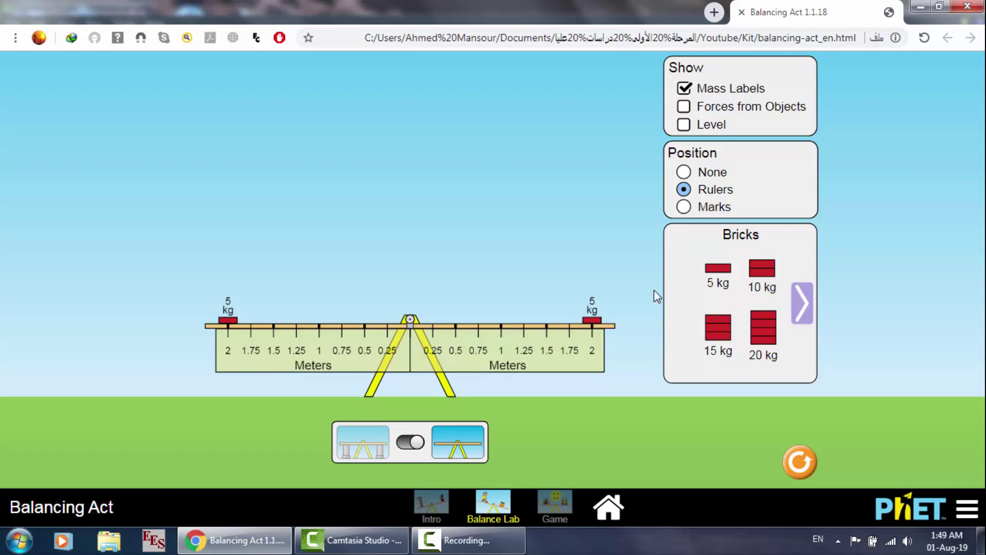
pyautogui.moveTo(761, 270); pyautogui.dragTo(568, 310)
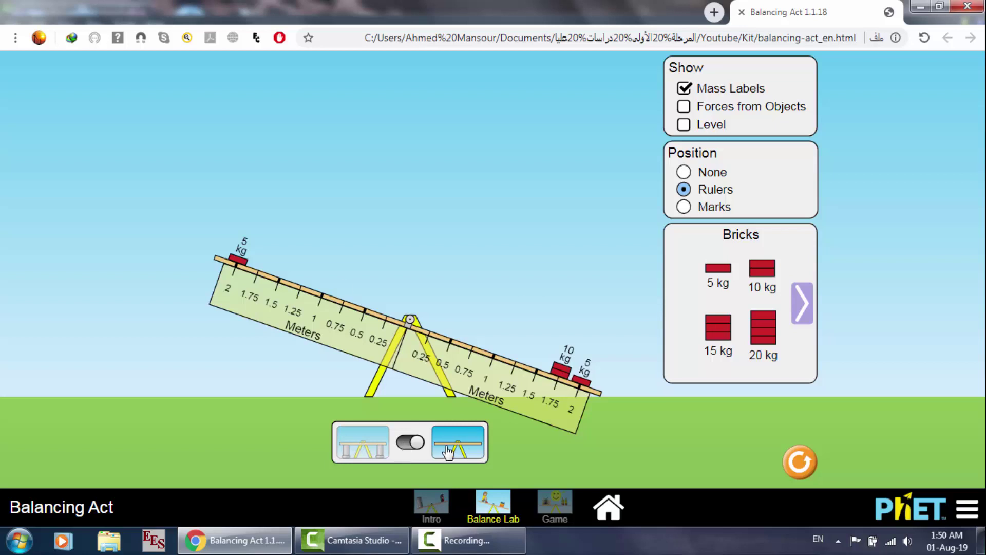
# Start Level 1 of the balancing game and show the position rulers.
pyautogui.click(554, 502)
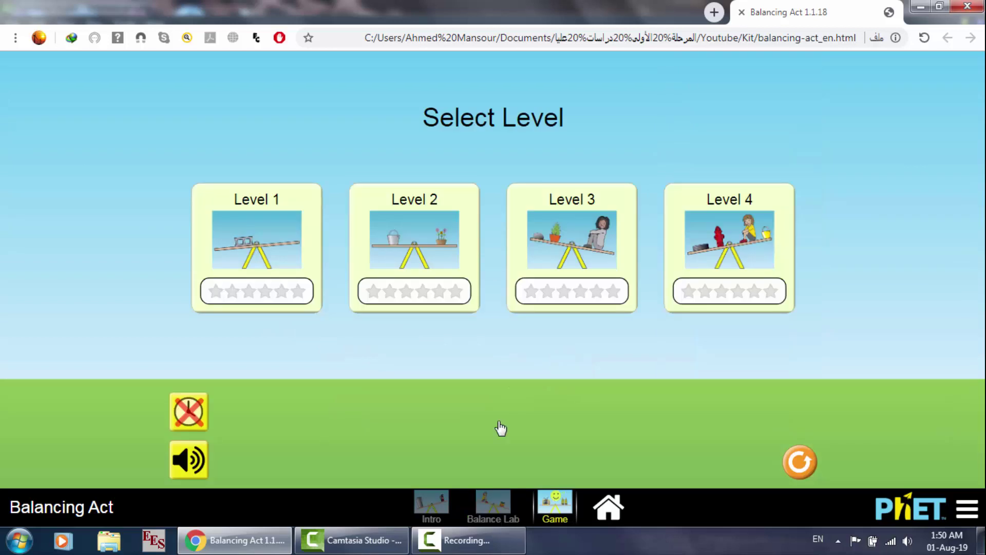
pyautogui.click(263, 249)
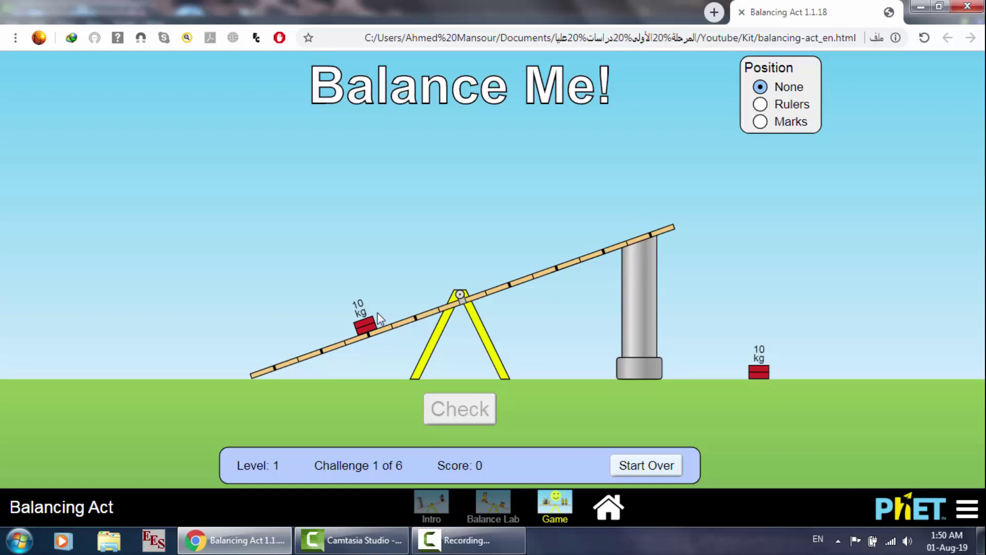
pyautogui.click(776, 106)
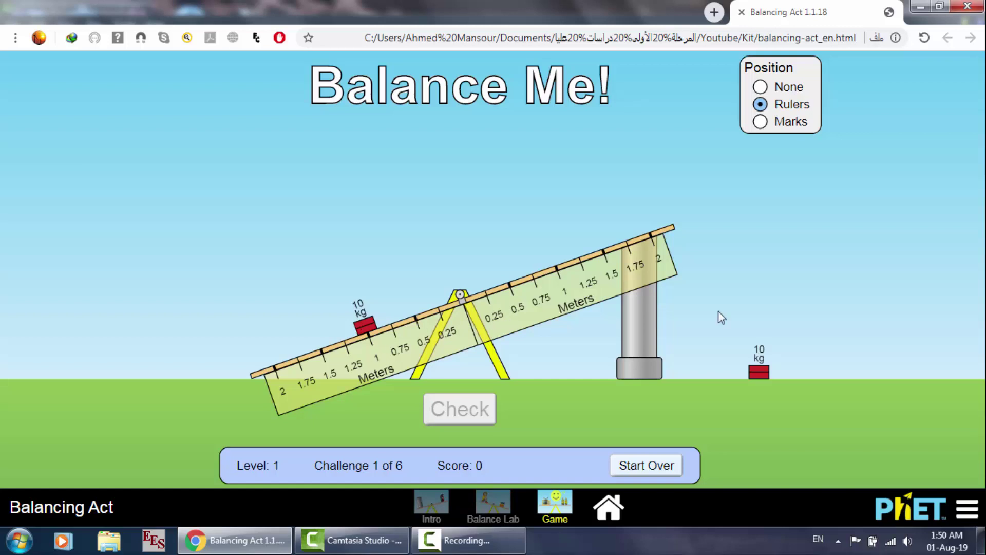
# Place the 10 kg brick at 1 m on the right side, check the answer and advance to challenge 2.
pyautogui.moveTo(759, 375); pyautogui.dragTo(558, 262)
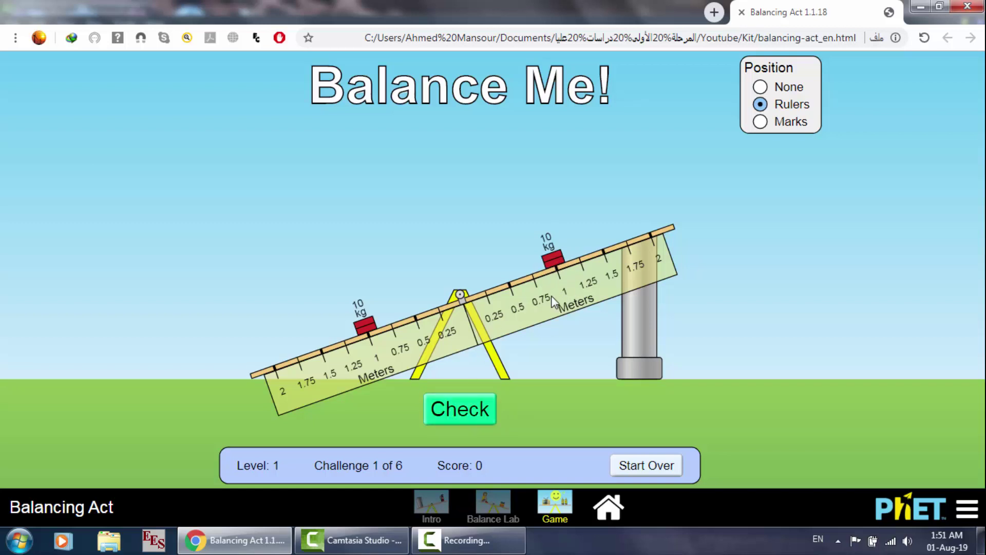
pyautogui.click(464, 415)
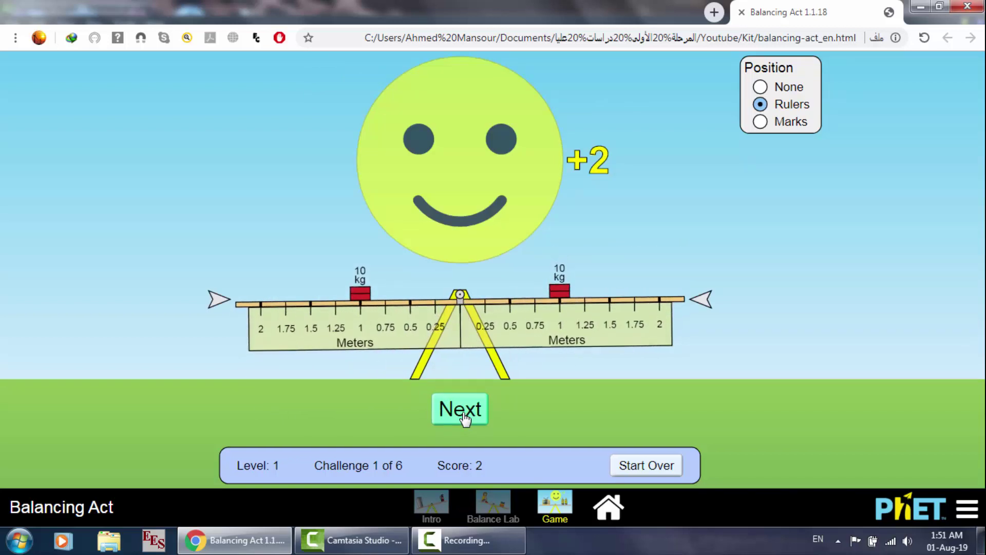
pyautogui.click(465, 419)
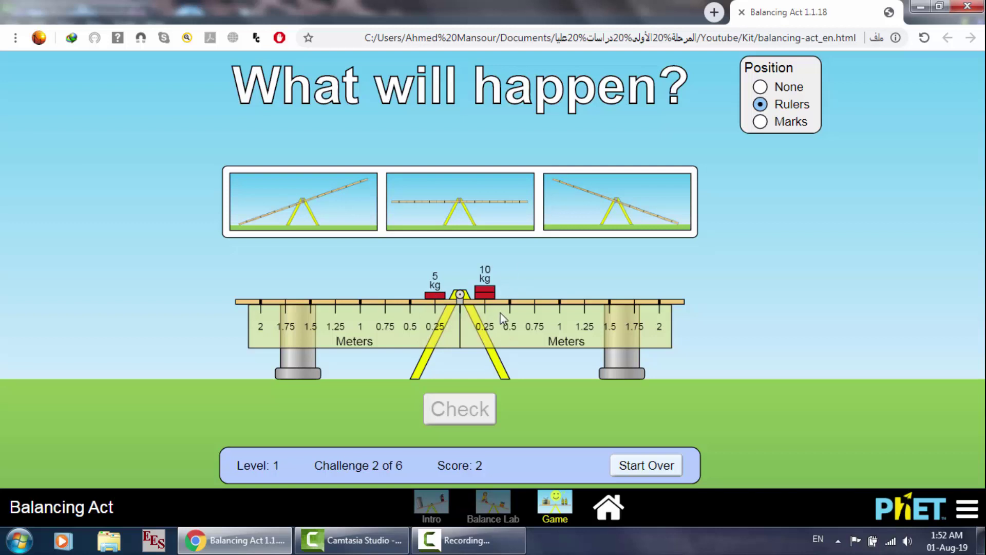
# Answer that the plank tips down to the right, check the prediction and advance to challenge 3.
pyautogui.click(586, 204)
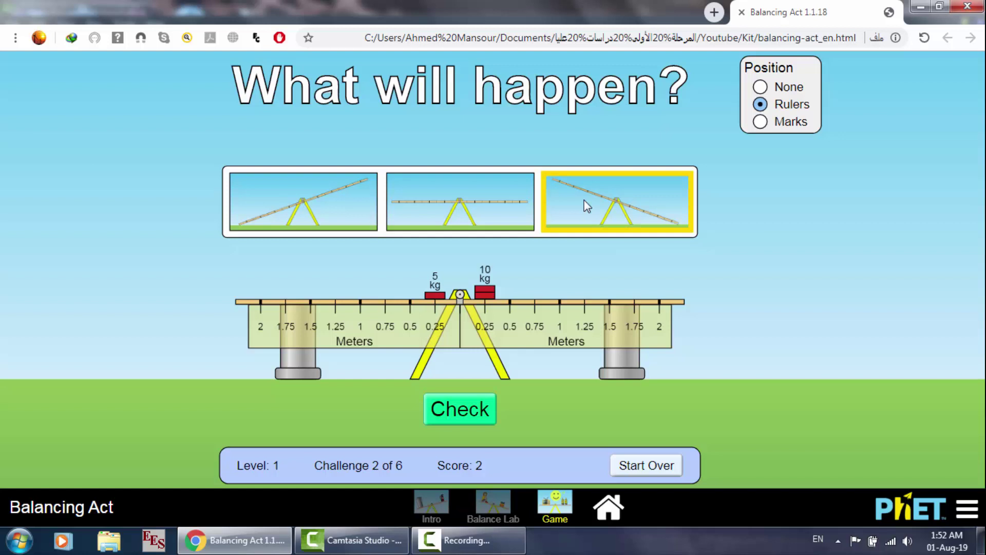
pyautogui.click(461, 410)
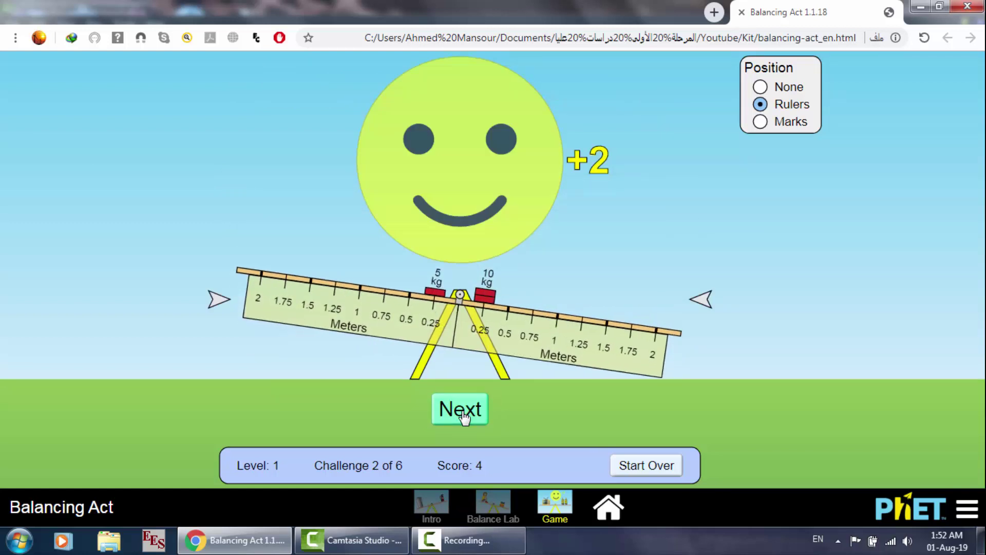
pyautogui.click(464, 415)
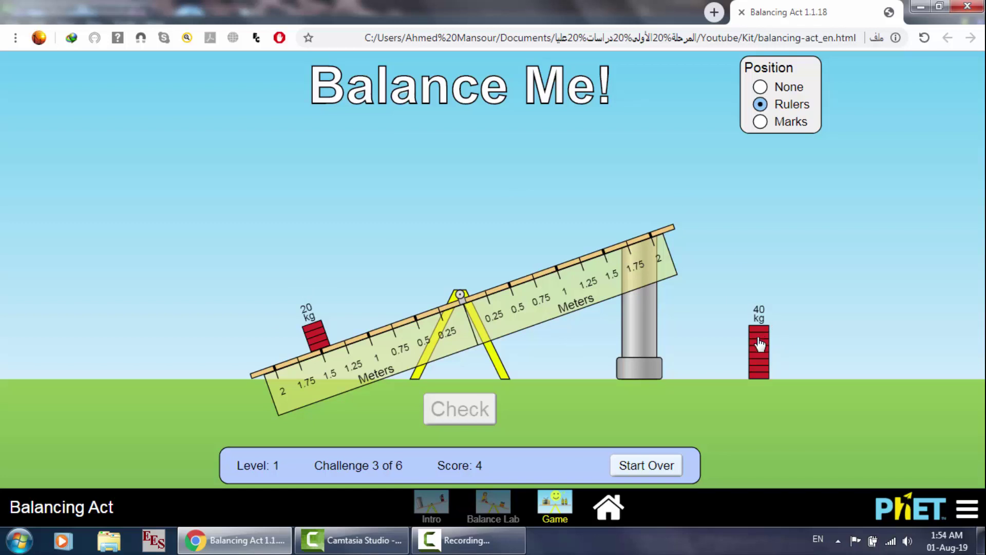
# Place the 40 kg brick stack at 0.75 m on the right side and check the answer.
pyautogui.moveTo(760, 339); pyautogui.dragTo(535, 244)
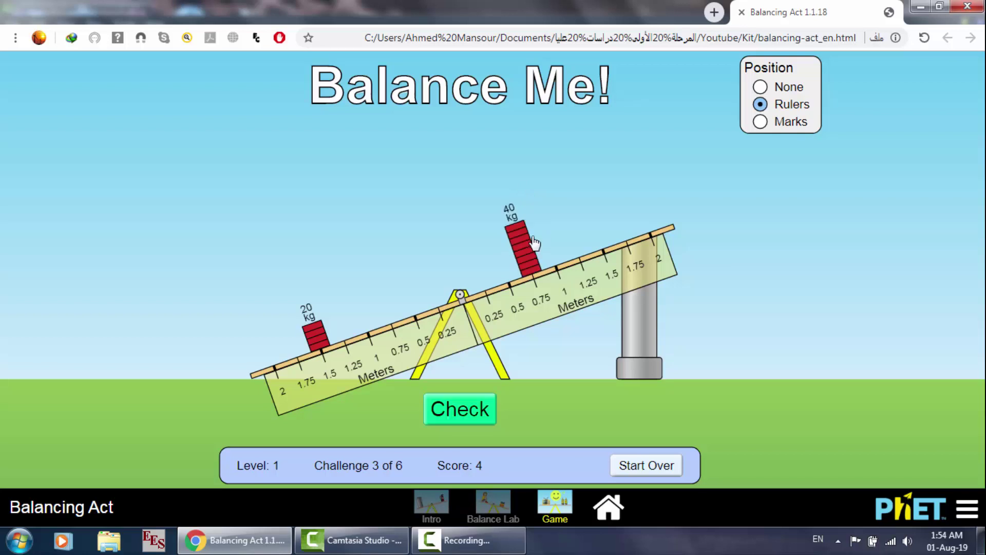
pyautogui.click(475, 410)
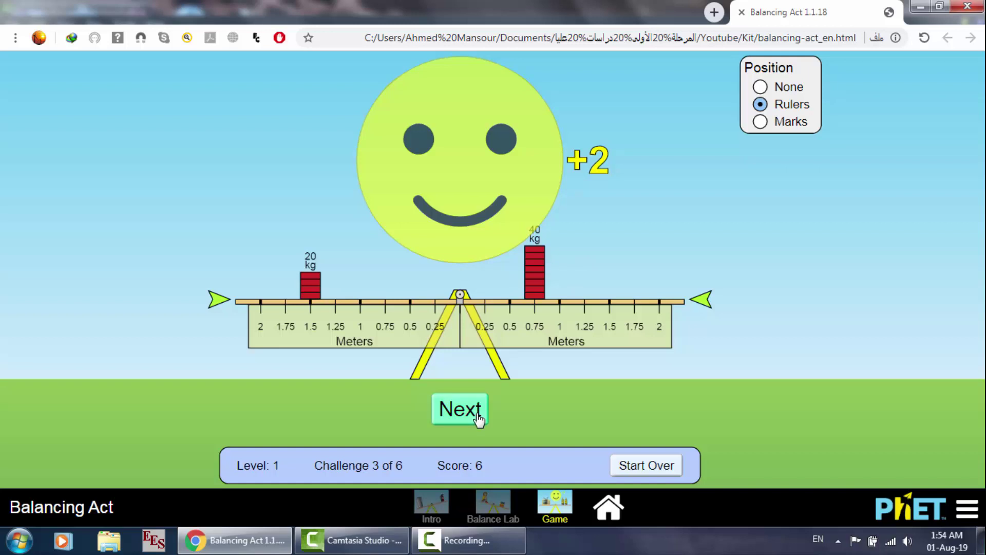
# Open Notepad and write the moment equation 20*9.81*1.5=40*9.81*D.
pyautogui.click(19, 540)
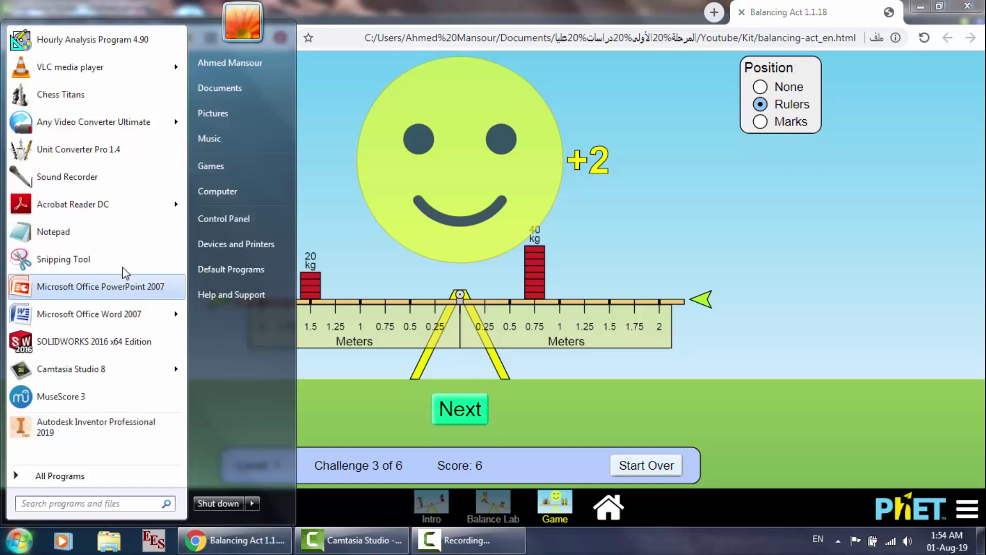
pyautogui.click(115, 231)
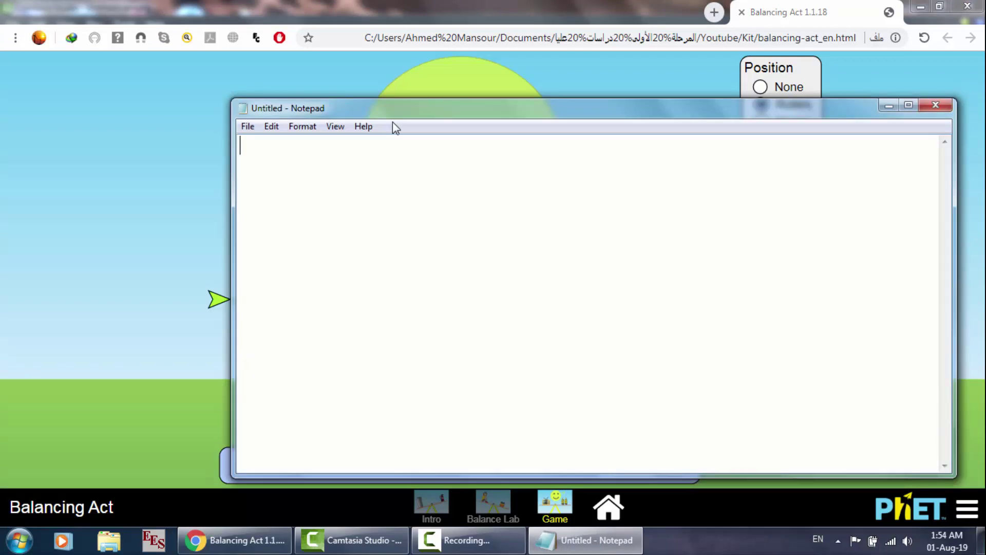
pyautogui.write('20°')
pyautogui.write('9.81')
pyautogui.write('*1')
pyautogui.write('.5=')
pyautogui.write('40*')
pyautogui.write('9.8')
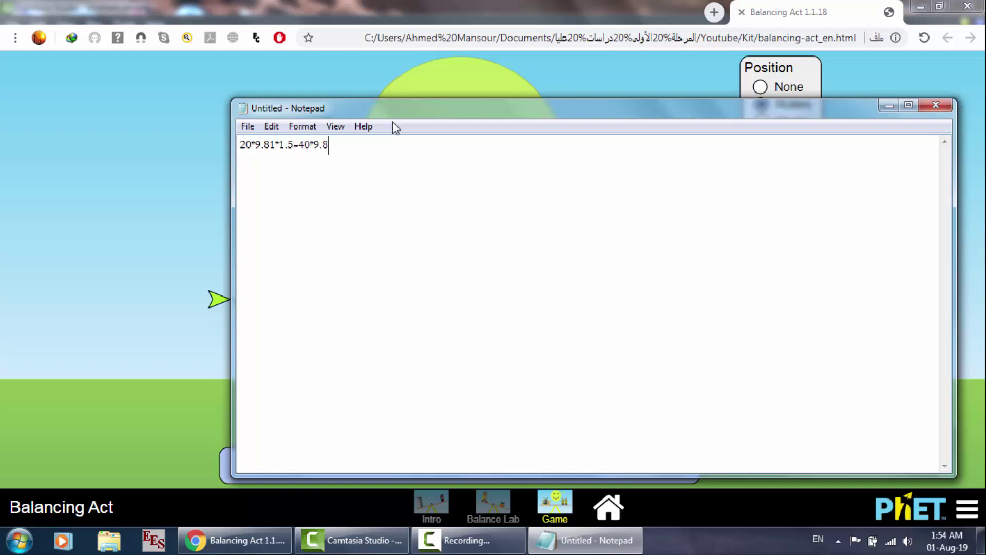
pyautogui.write('1*D')
# Move the Notepad window below the balance for comparison, minimize it and advance the game to challenge 4.
pyautogui.moveTo(448, 112); pyautogui.dragTo(449, 397)
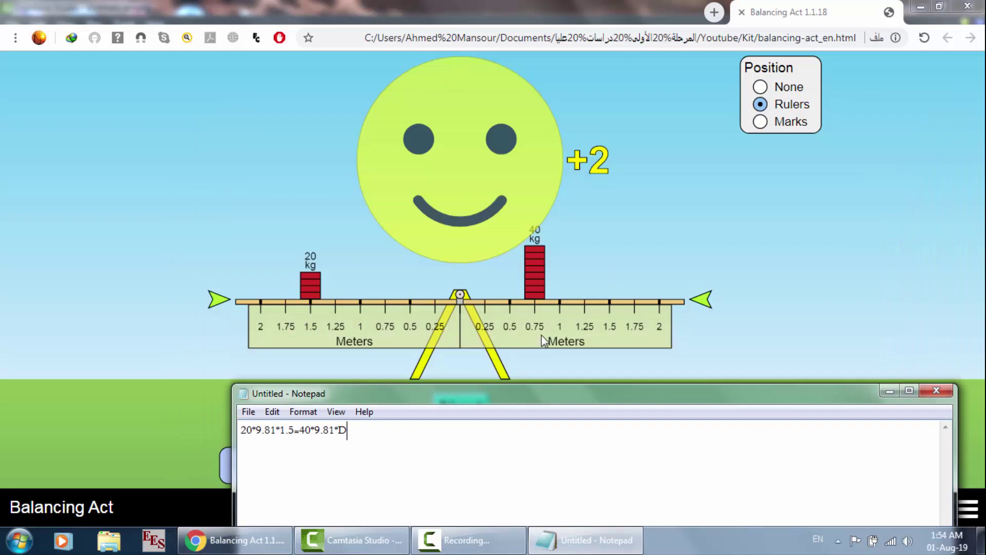
pyautogui.click(890, 390)
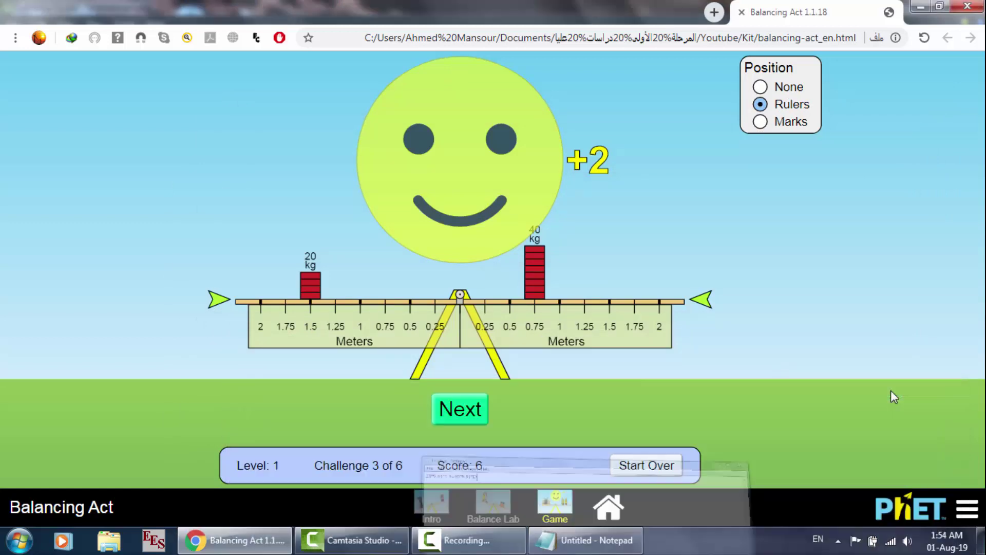
pyautogui.click(470, 417)
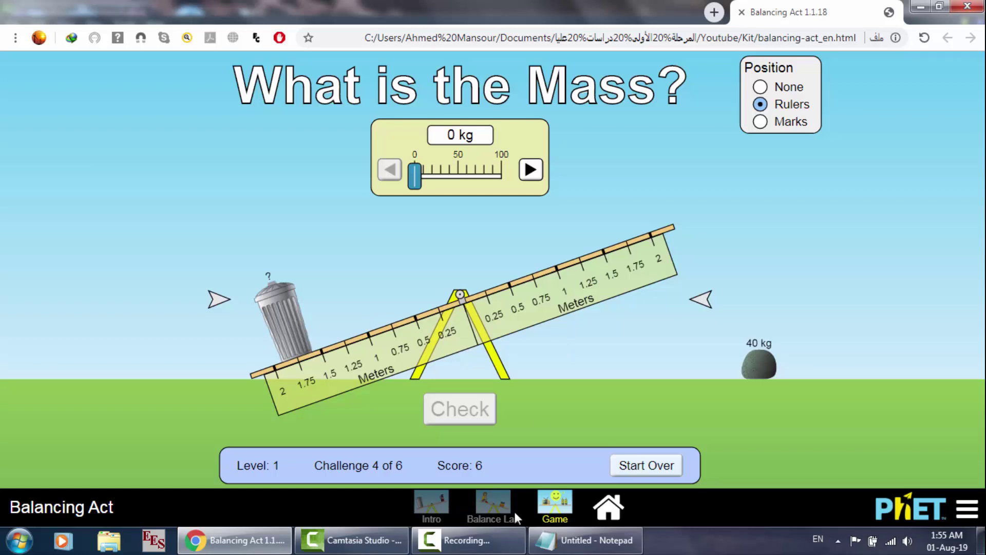
pyautogui.click(465, 541)
pyautogui.click(916, 476)
# Place the 40 kg rock at 1.75 m on the right side, try it at 2 m and return it to 1.75 m.
pyautogui.moveTo(761, 370)
pyautogui.mouseDown()
pyautogui.moveTo(726, 362)
pyautogui.moveTo(622, 213)
pyautogui.moveTo(538, 260)
pyautogui.moveTo(604, 236)
pyautogui.moveTo(601, 245)
pyautogui.moveTo(609, 219)
pyautogui.moveTo(627, 225)
pyautogui.moveTo(620, 229)
pyautogui.mouseUp()
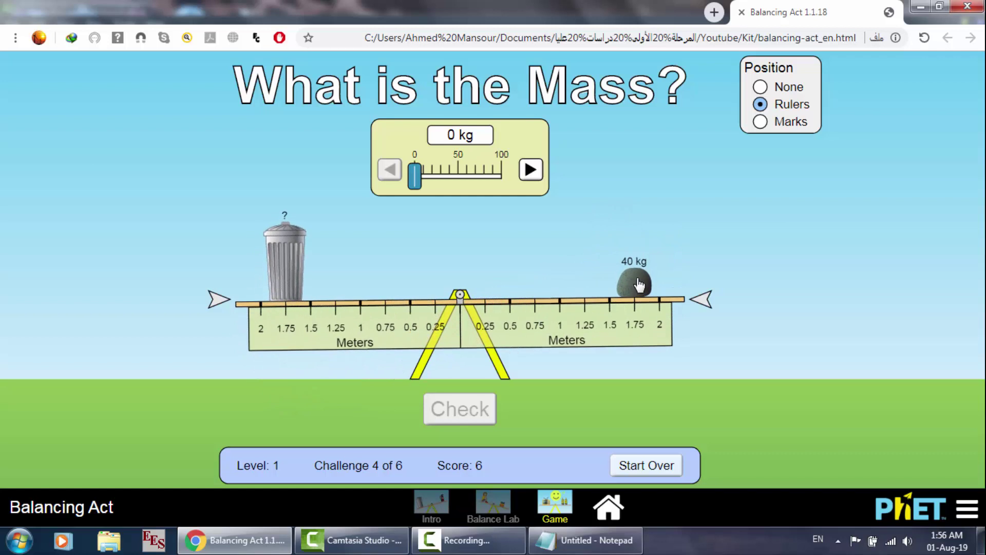
pyautogui.moveTo(639, 284); pyautogui.dragTo(655, 218)
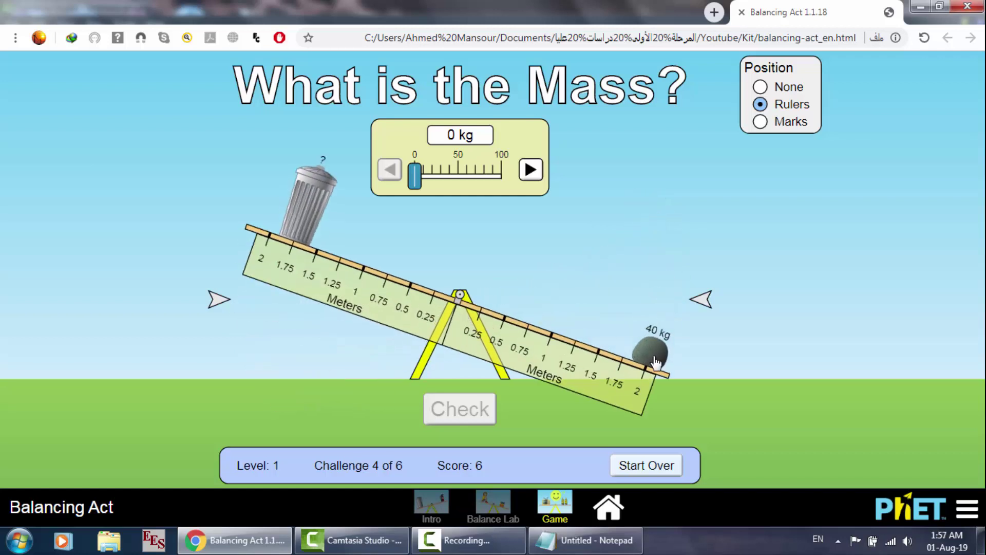
pyautogui.moveTo(656, 362); pyautogui.dragTo(634, 236)
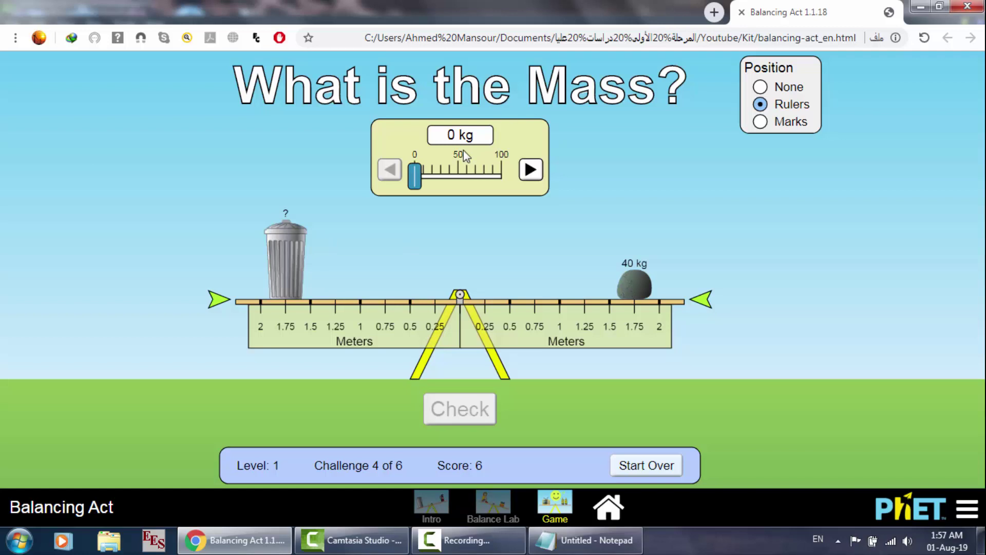
# Set the trash can's mass to 40 kg, check the answer and advance to challenge 5.
pyautogui.moveTo(424, 181); pyautogui.dragTo(447, 181)
pyautogui.click(530, 171)
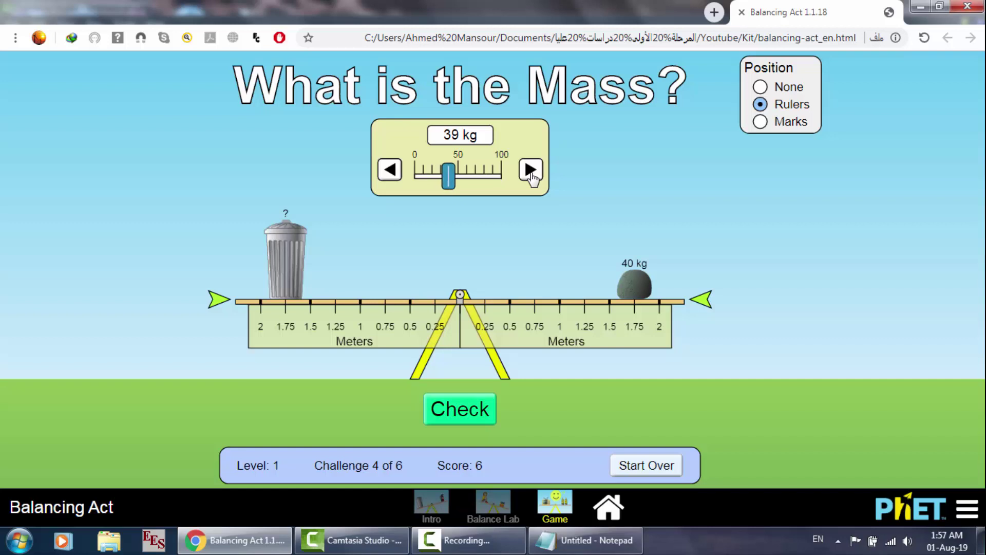
pyautogui.click(530, 171)
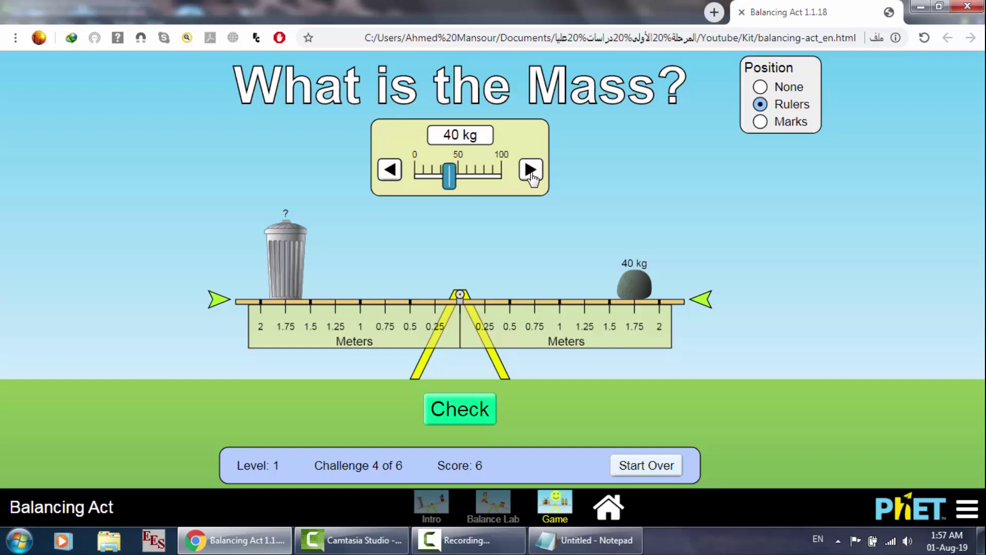
pyautogui.click(470, 409)
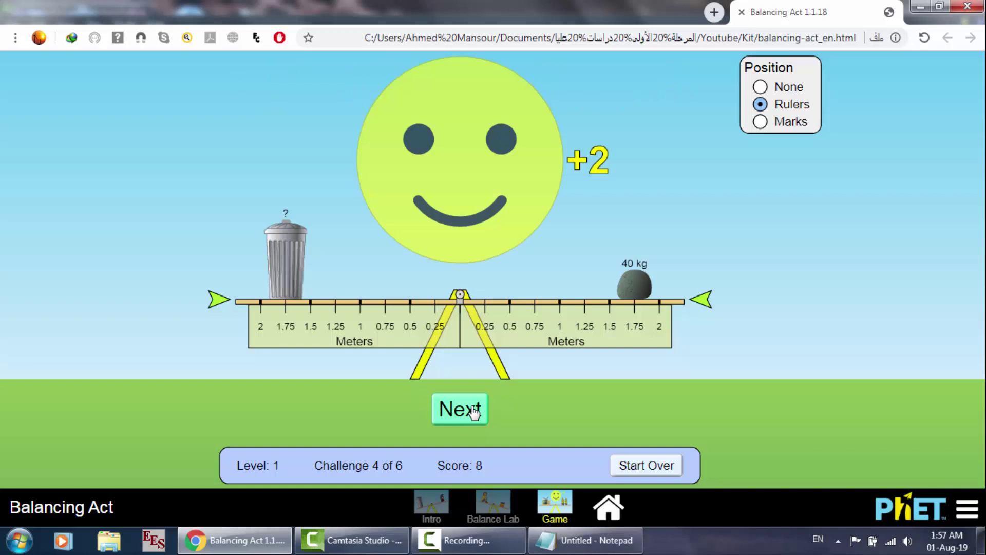
pyautogui.click(473, 408)
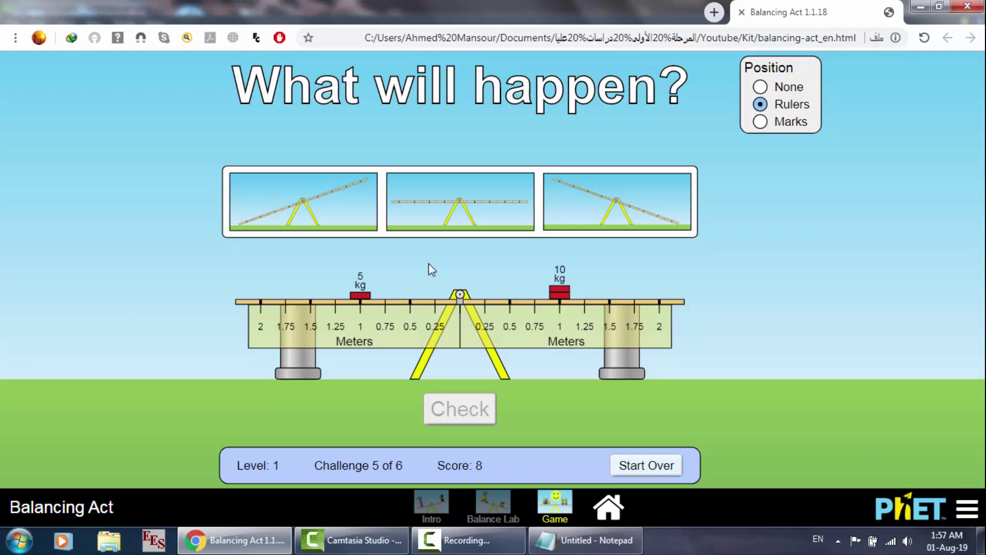
# Predict that the balance tips down on the 10 kg side, check the answer and advance to challenge 6.
pyautogui.click(607, 206)
pyautogui.click(477, 398)
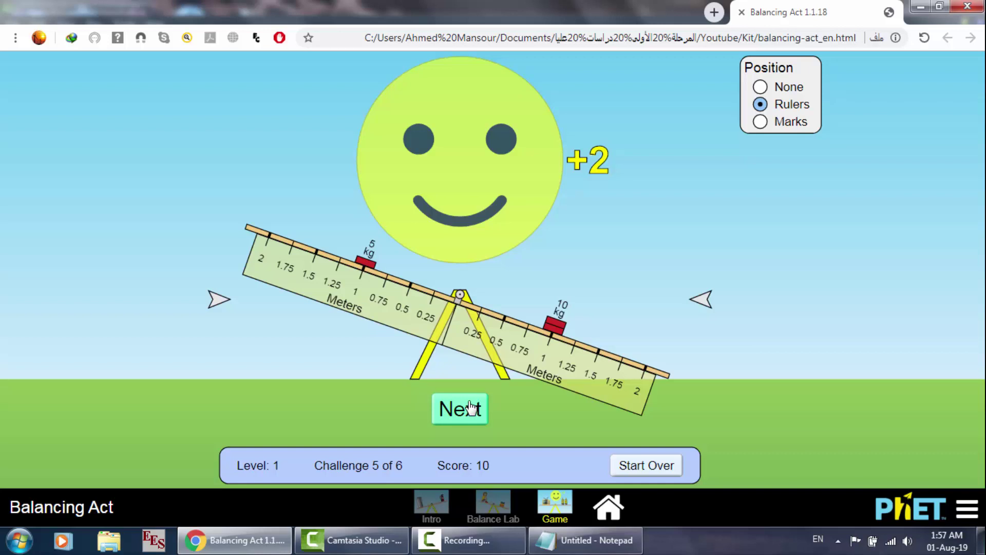
pyautogui.click(470, 409)
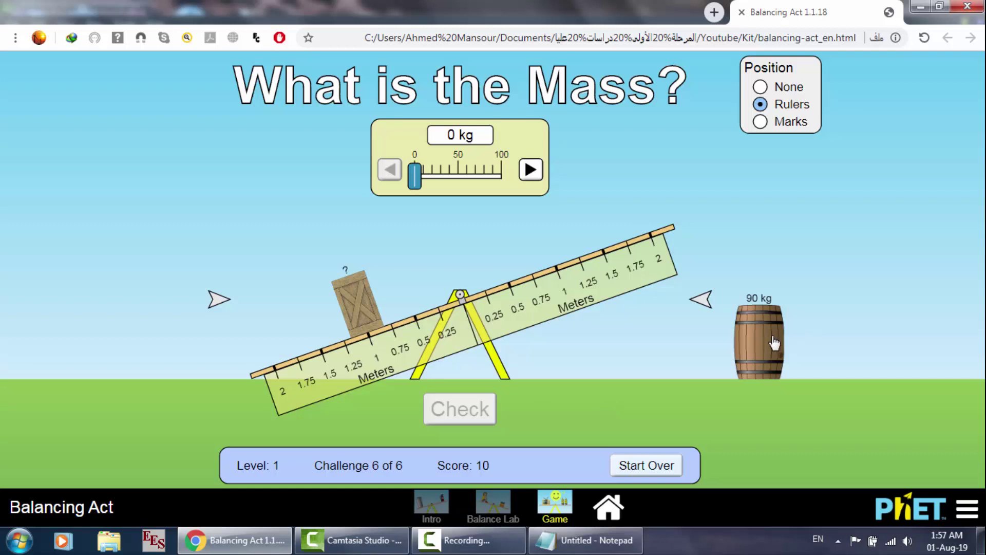
# Place the 90 kg barrel at 1 m on the plank's empty side and move it inward to 0.5 m.
pyautogui.moveTo(770, 347); pyautogui.dragTo(567, 227)
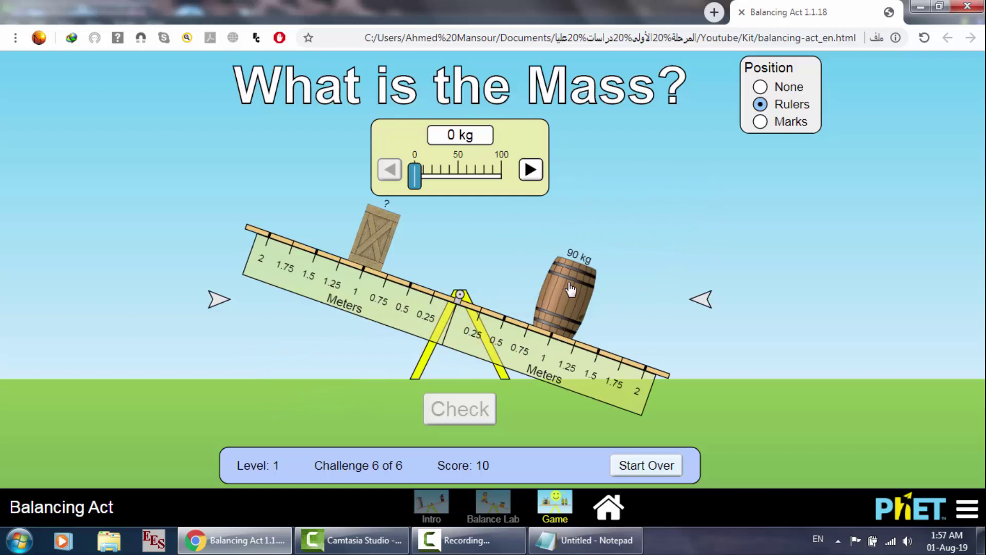
pyautogui.moveTo(566, 275)
pyautogui.mouseDown()
pyautogui.moveTo(542, 251)
pyautogui.moveTo(541, 232)
pyautogui.mouseUp()
pyautogui.moveTo(546, 291); pyautogui.dragTo(510, 238)
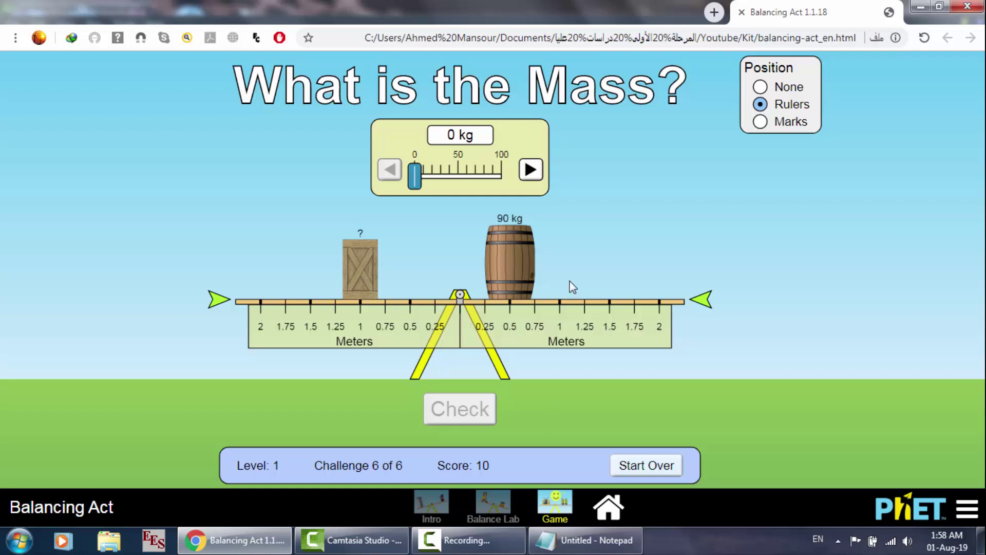
# Switch to Notepad and change the left side of the moment equation to 90*9.81*0.5.
pyautogui.click(585, 540)
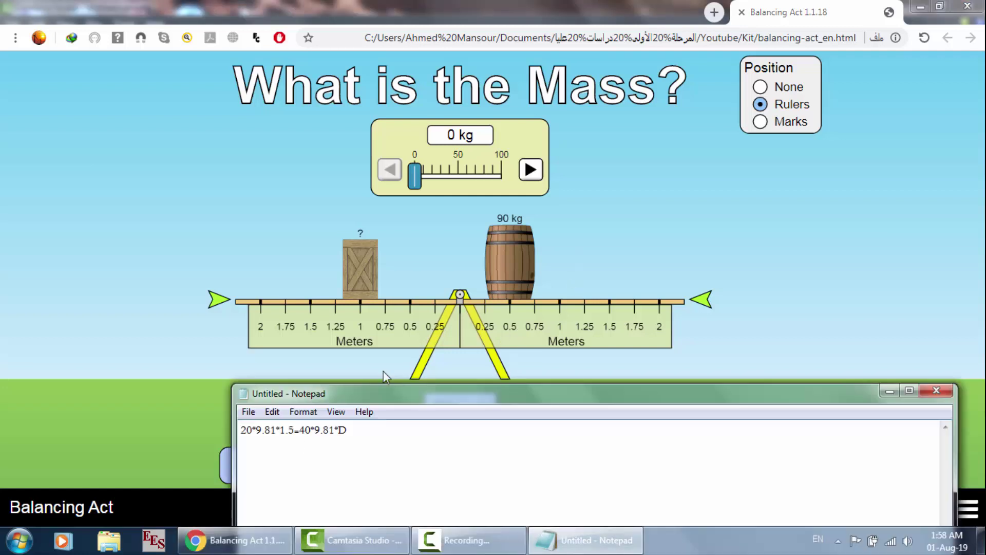
pyautogui.click(252, 429)
pyautogui.press('BackSpace')
pyautogui.press('BackSpace')
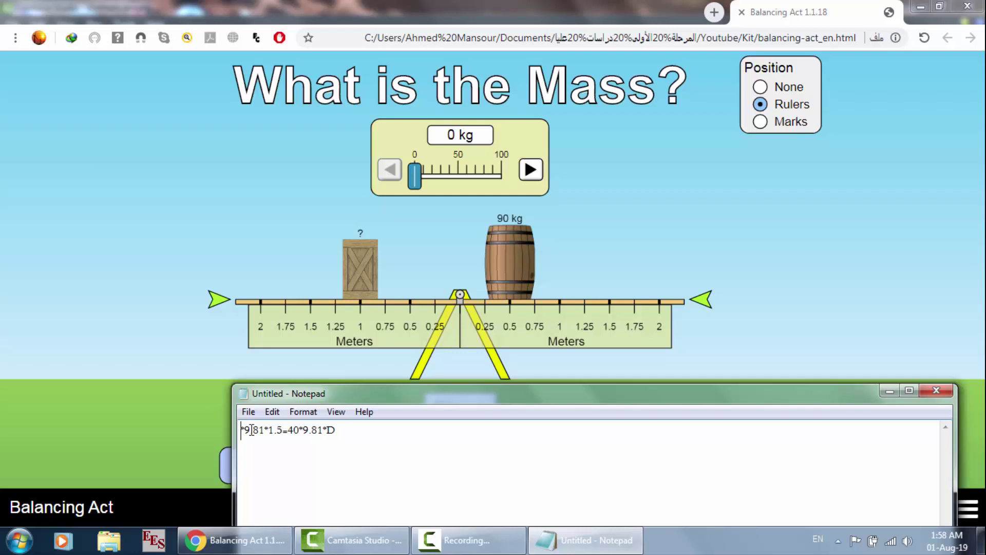
pyautogui.write('90')
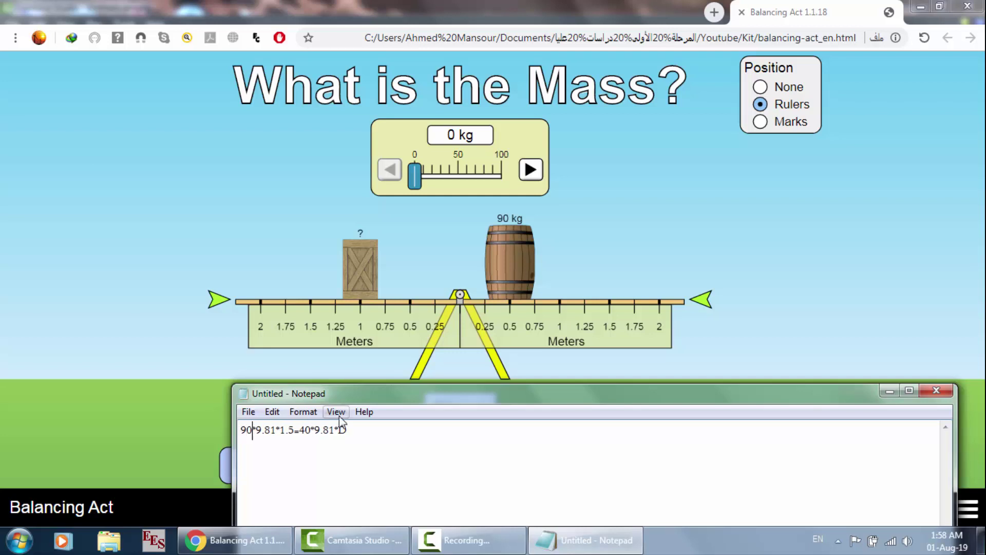
pyautogui.click(295, 434)
pyautogui.press('BackSpace')
pyautogui.press('BackSpace')
pyautogui.press('BackSpace')
pyautogui.write('0.5')
# Change the right side of the moment equation to m*1*9.81.
pyautogui.click(314, 434)
pyautogui.press('BackSpace')
pyautogui.press('BackSpace')
pyautogui.press('BackSpace')
pyautogui.write('m*1*')
pyautogui.press('Right')
pyautogui.press('Right')
pyautogui.press('Right')
pyautogui.press('Right')
pyautogui.press('Delete')
pyautogui.press('Delete')
# Back in the simulation, set the crate's mass to 45 kg, check the answer and proceed to the Level 1 results.
pyautogui.moveTo(421, 174); pyautogui.dragTo(460, 178)
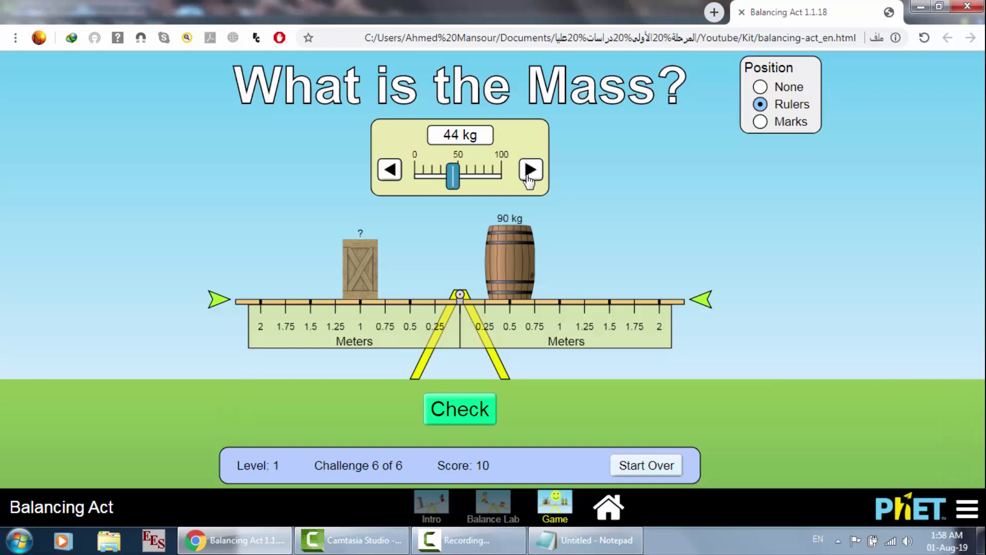
pyautogui.click(531, 169)
pyautogui.click(452, 423)
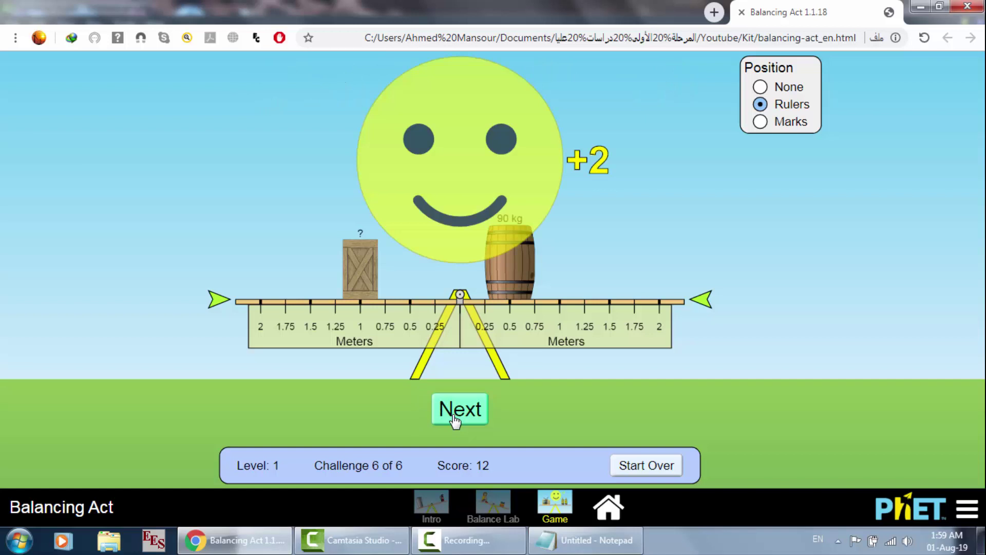
pyautogui.click(465, 413)
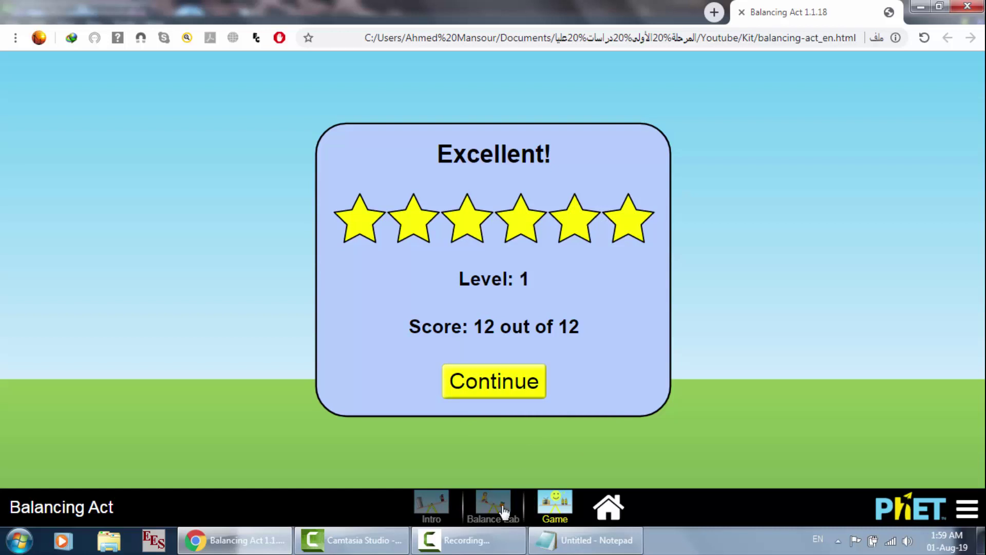
# Visit the simulation's home screen, return to the Game and continue from the results to level selection.
pyautogui.click(613, 514)
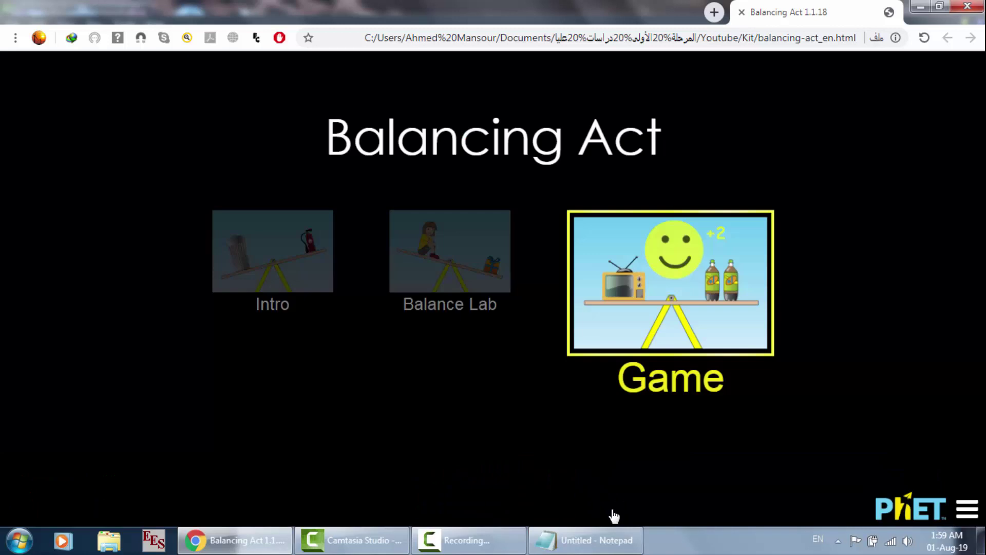
pyautogui.click(660, 266)
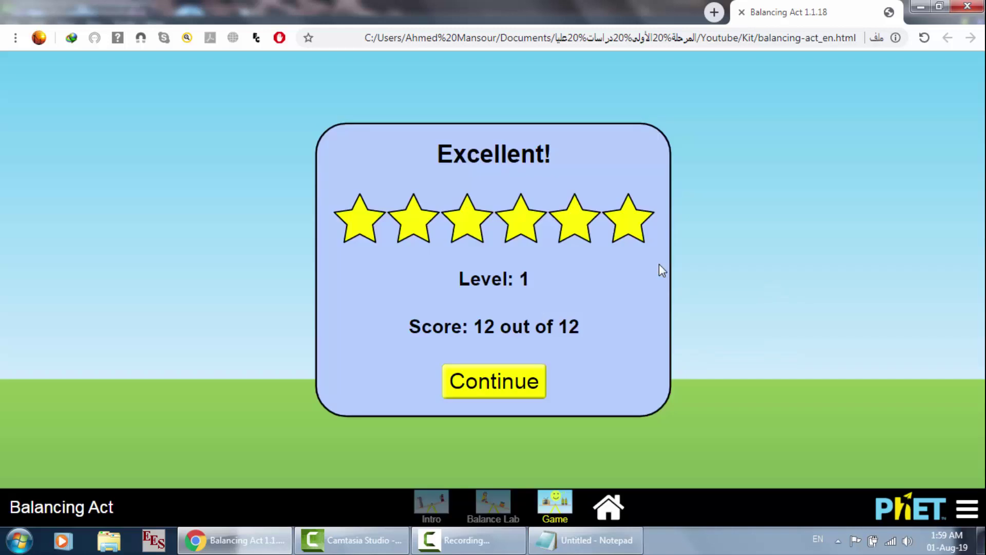
pyautogui.click(503, 387)
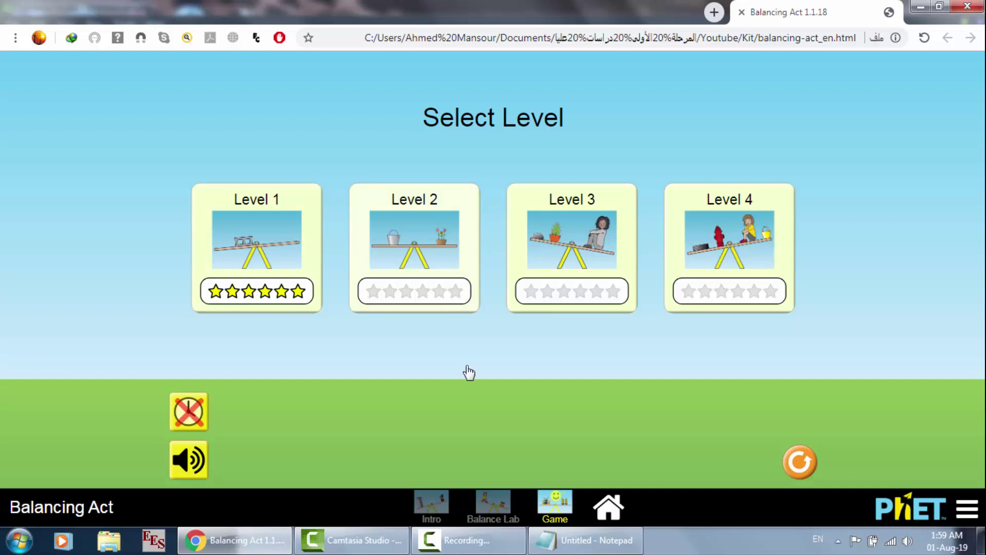
# Bring up the Notepad window with the moment equation and close it without saving.
pyautogui.click(565, 540)
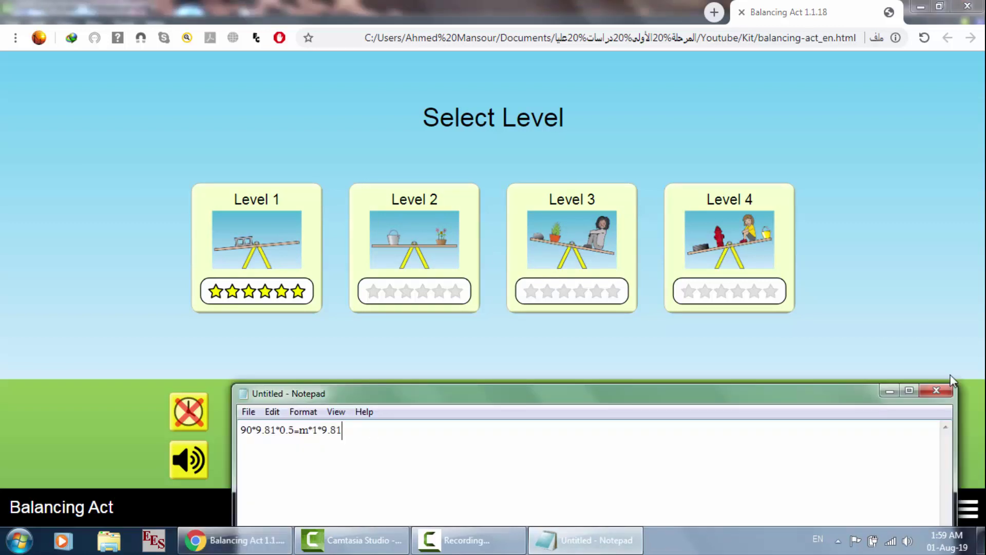
pyautogui.click(930, 392)
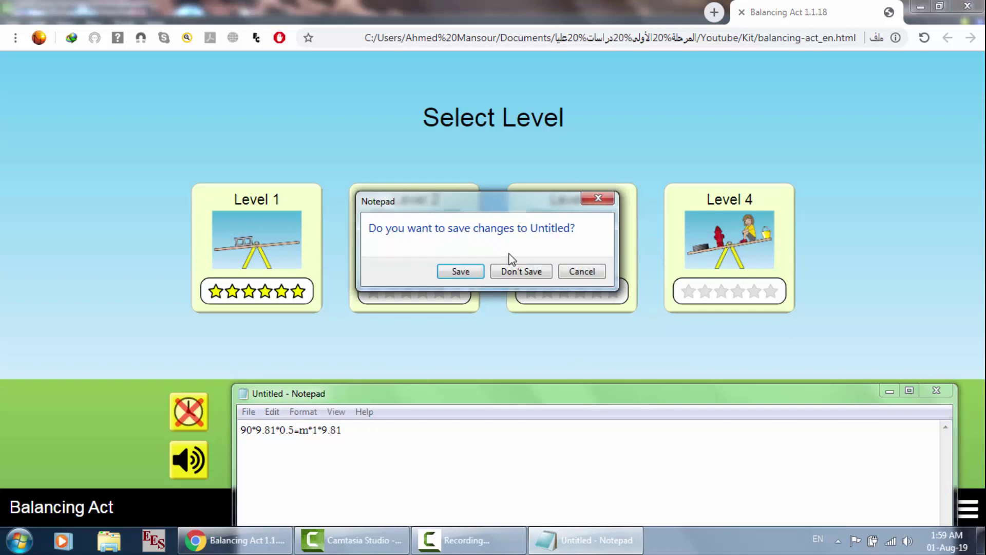
pyautogui.click(518, 273)
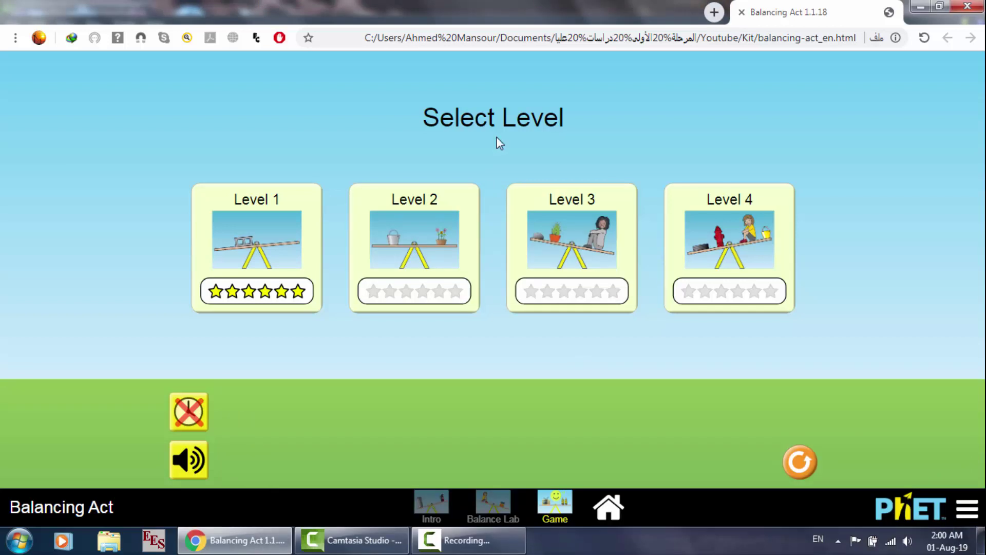